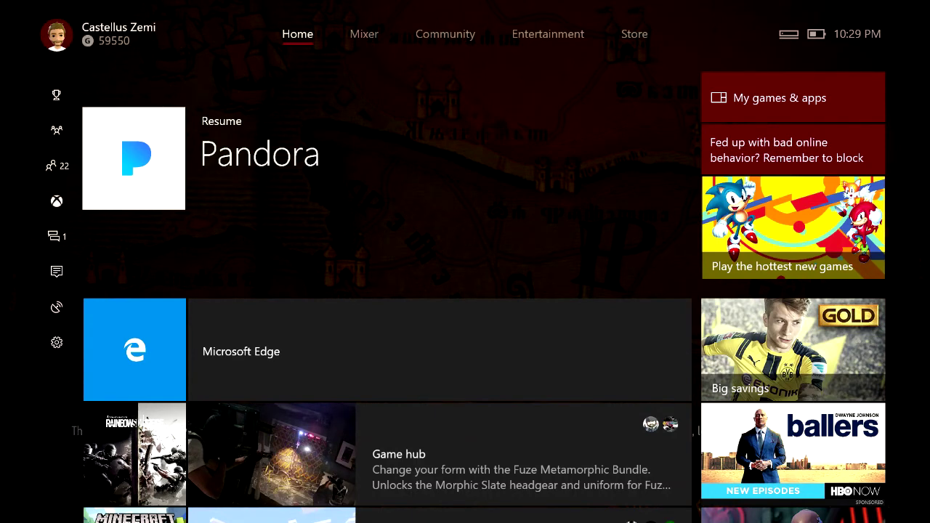
Step: Open the console's complete settings through All settings in the guide
{"action": "key", "text": "super"}
{"action": "key", "text": "Escape"}
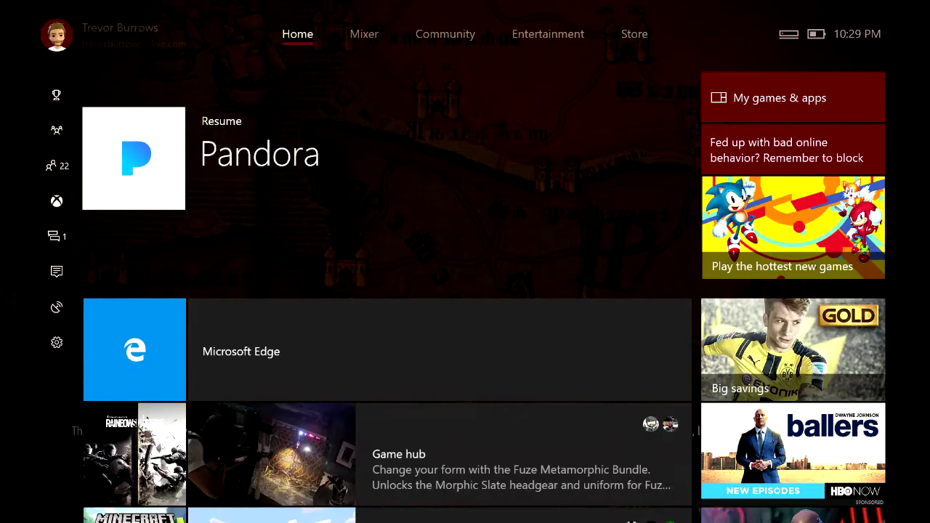
{"action": "key", "text": "super"}
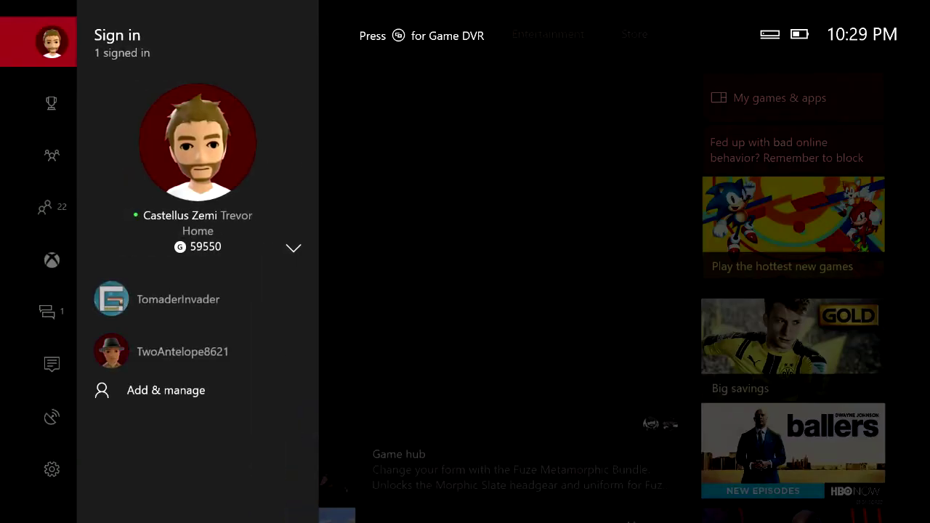
{"action": "key", "text": "Down"}
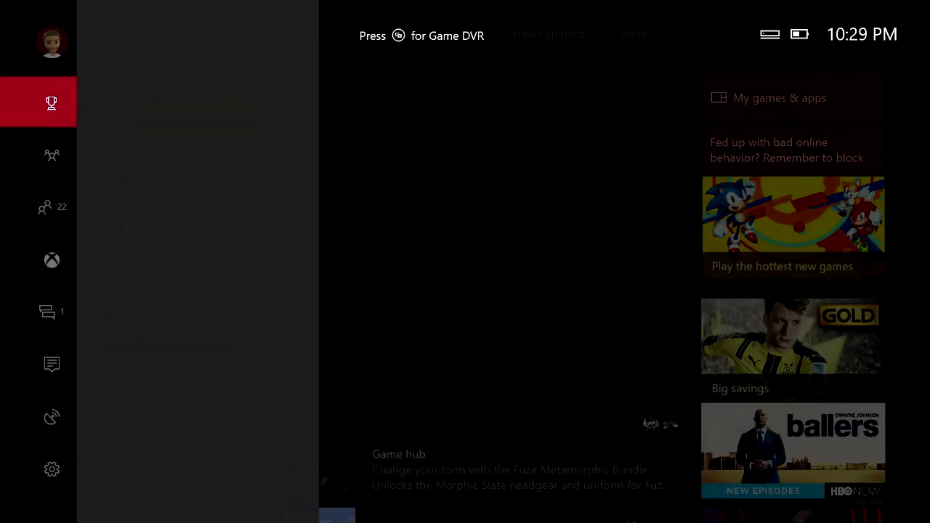
{"action": "key", "text": "super"}
{"action": "key", "text": "Down"}
{"action": "key", "text": "Down"}
{"action": "key", "text": "Down"}
{"action": "key", "text": "Down"}
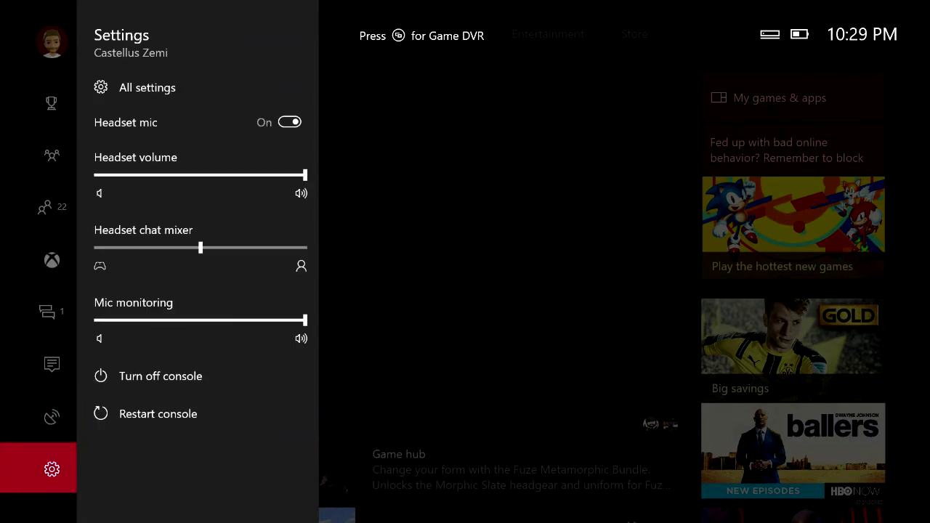
{"action": "key", "text": "Right"}
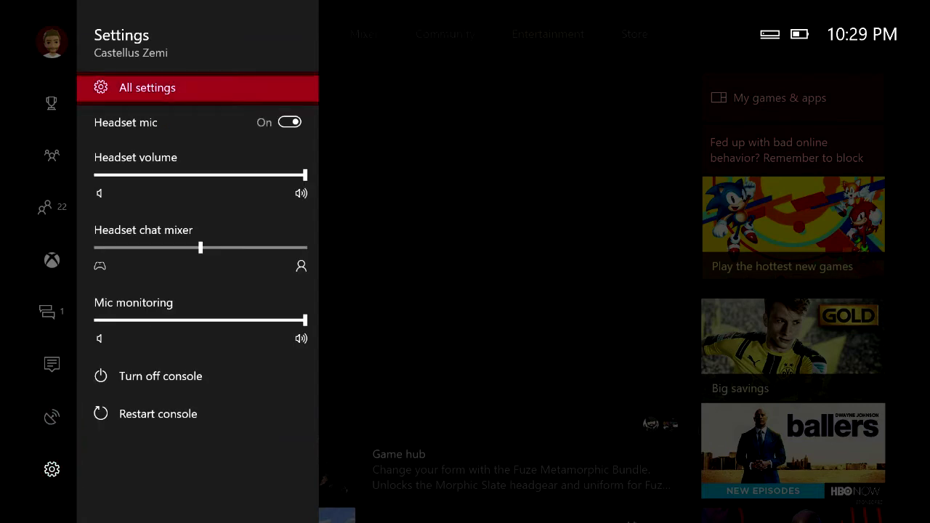
{"action": "key", "text": "Return"}
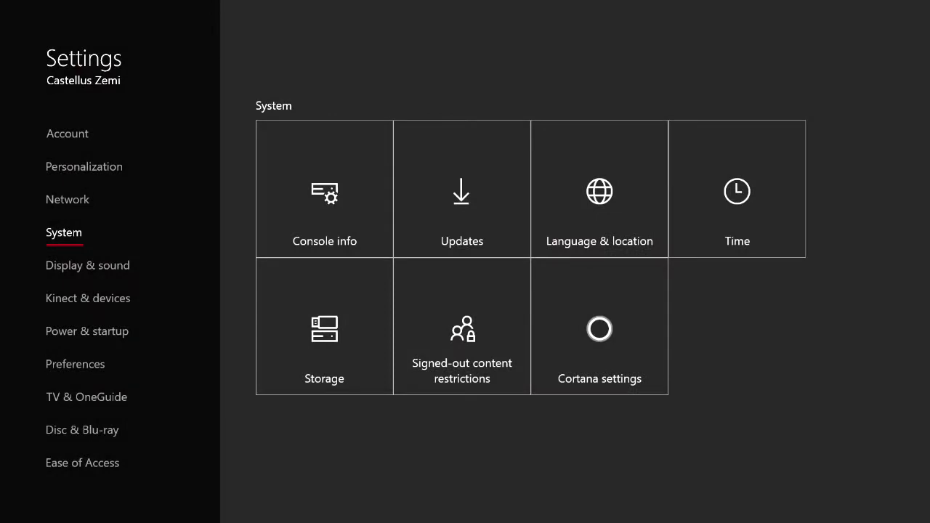
Step: Open the system's Console info and start the Reset console command to bring up its reset choices
{"action": "key", "text": "Right"}
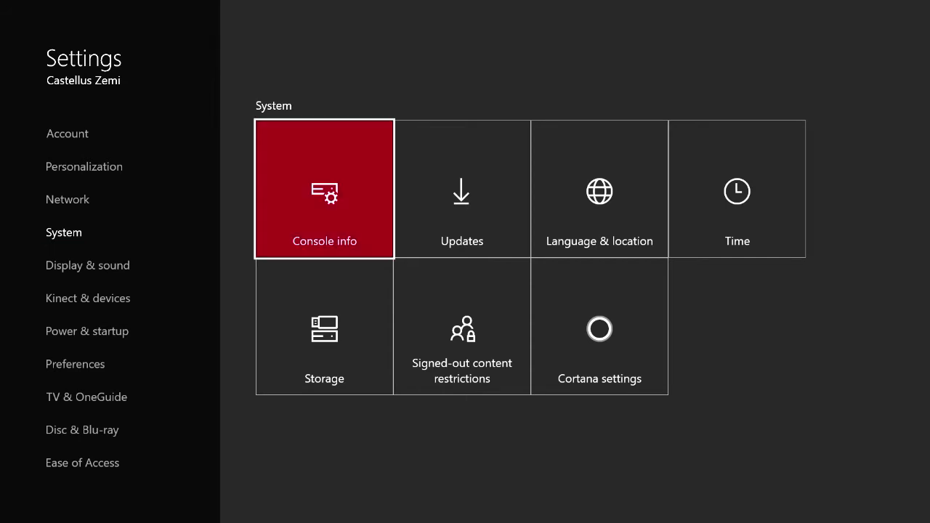
{"action": "key", "text": "Return"}
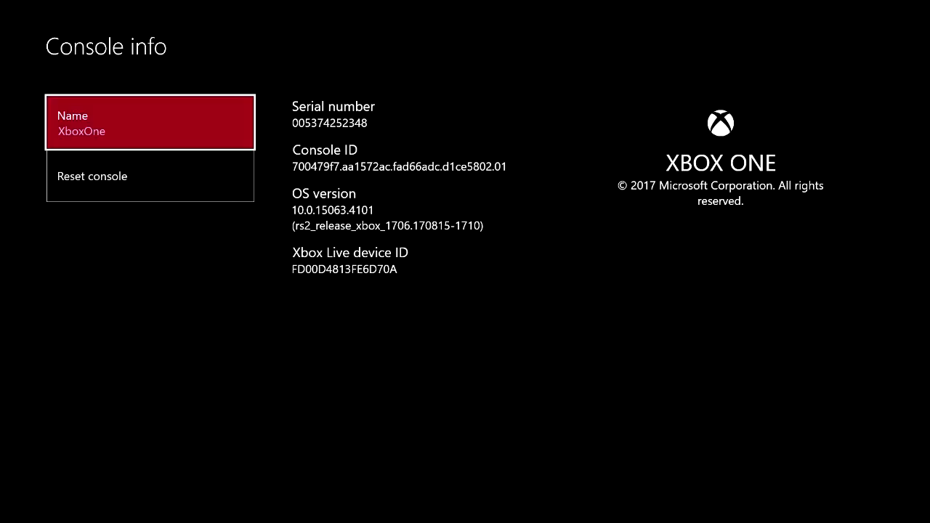
{"action": "key", "text": "Down"}
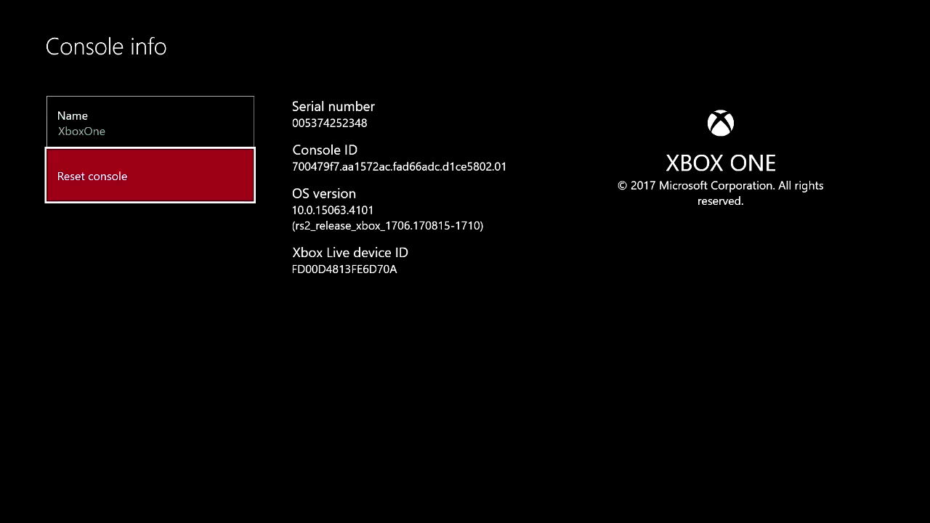
{"action": "key", "text": "Return"}
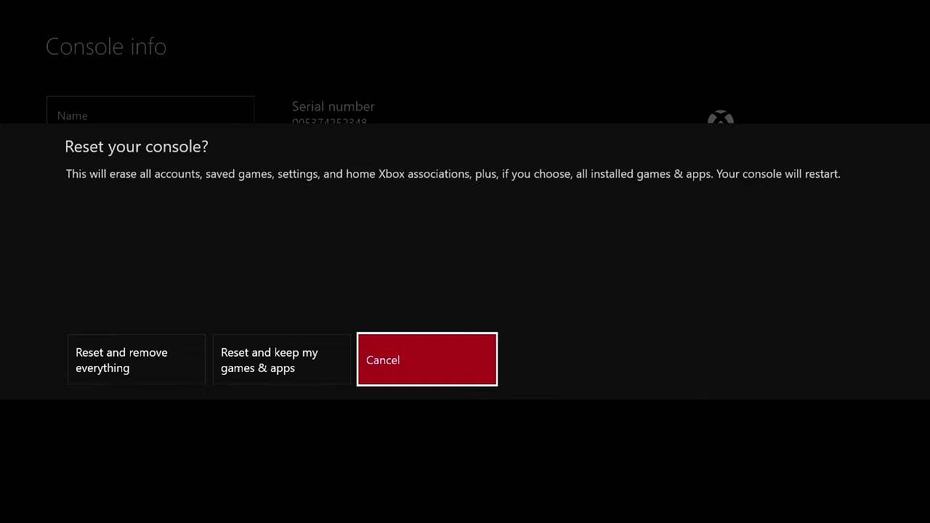
Step: Compare the reset choices "Reset and remove everything" and "Reset and keep my games & apps" without committing to either
{"action": "key", "text": "Left"}
{"action": "key", "text": "Left"}
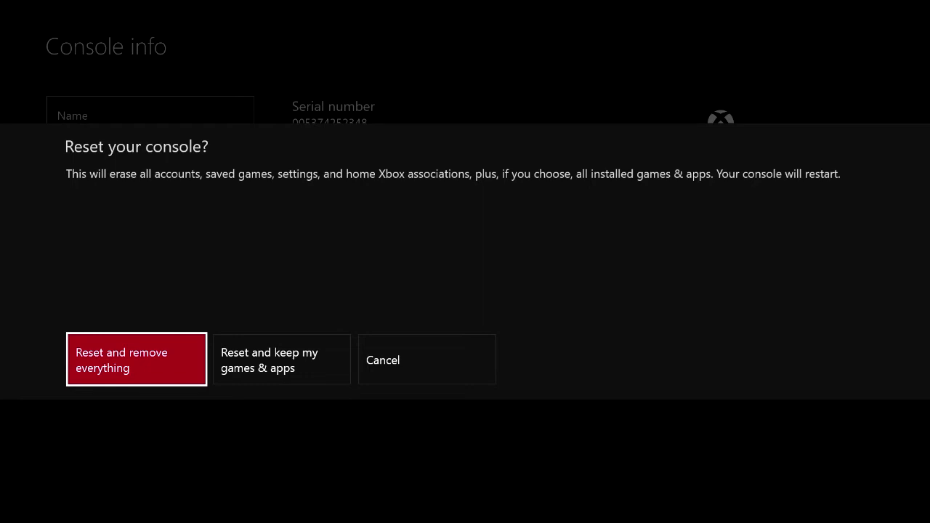
{"action": "key", "text": "Right"}
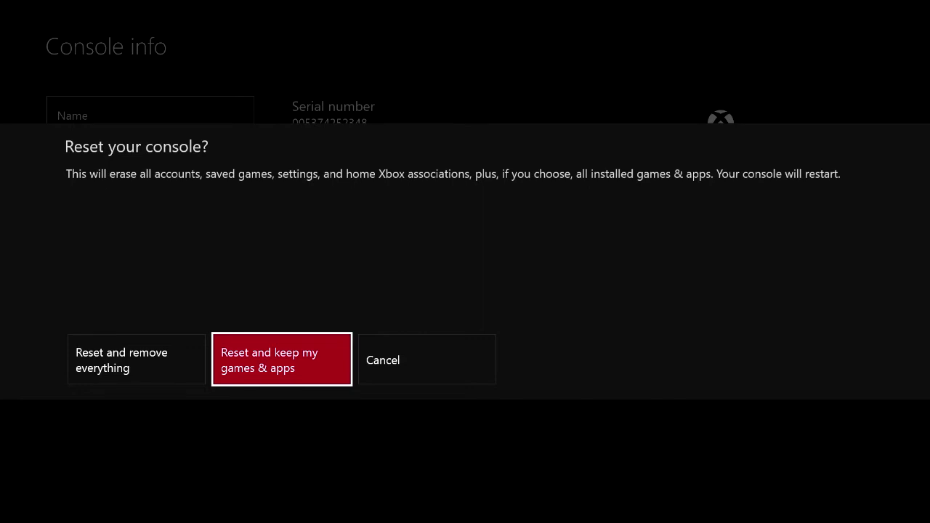
{"action": "key", "text": "Left"}
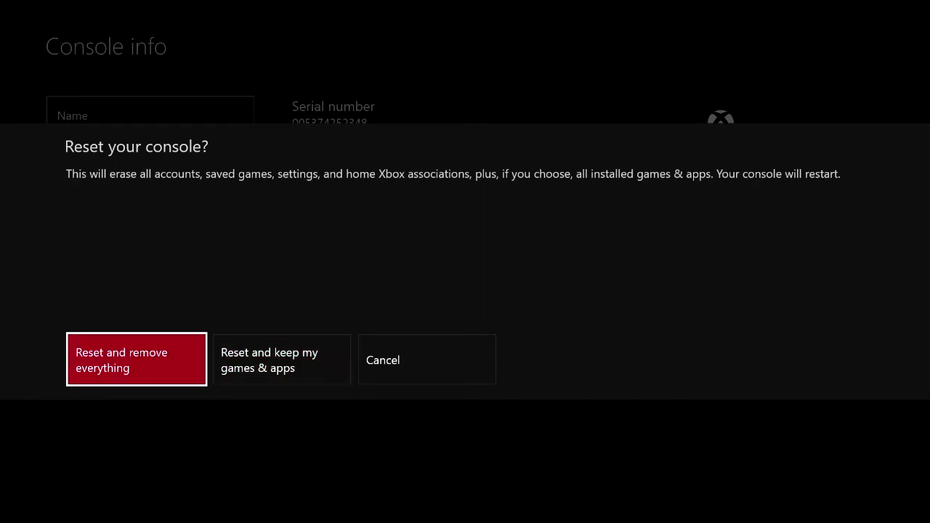
{"action": "key", "text": "Right"}
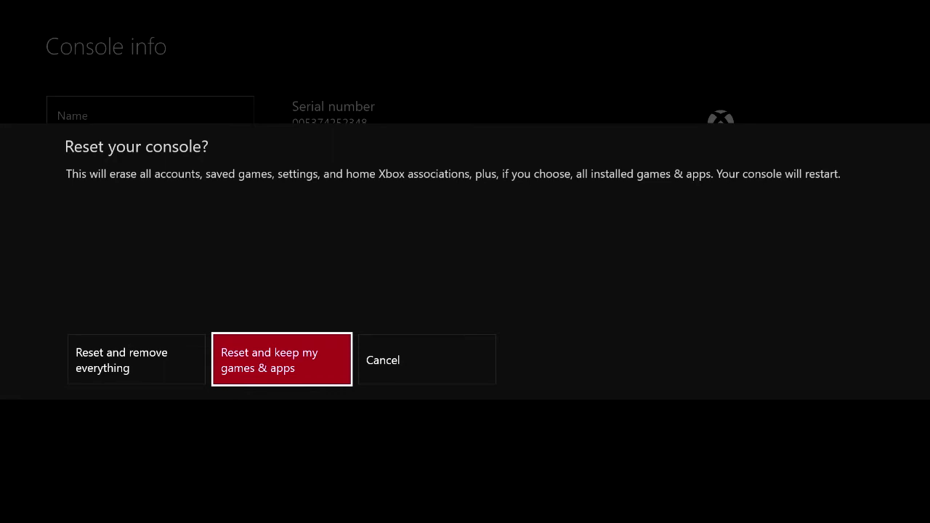
{"action": "key", "text": "Right"}
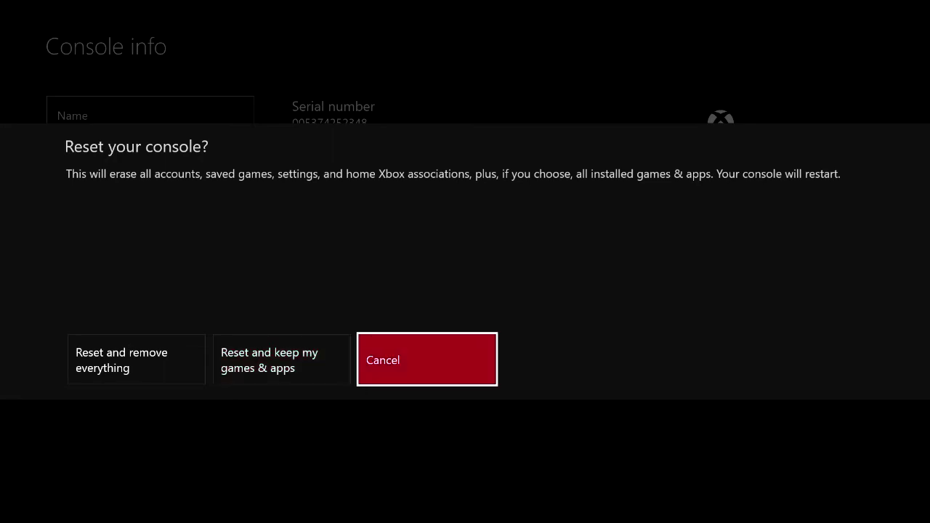
{"action": "key", "text": "Left"}
{"action": "key", "text": "Left"}
{"action": "key", "text": "Right"}
{"action": "key", "text": "Left"}
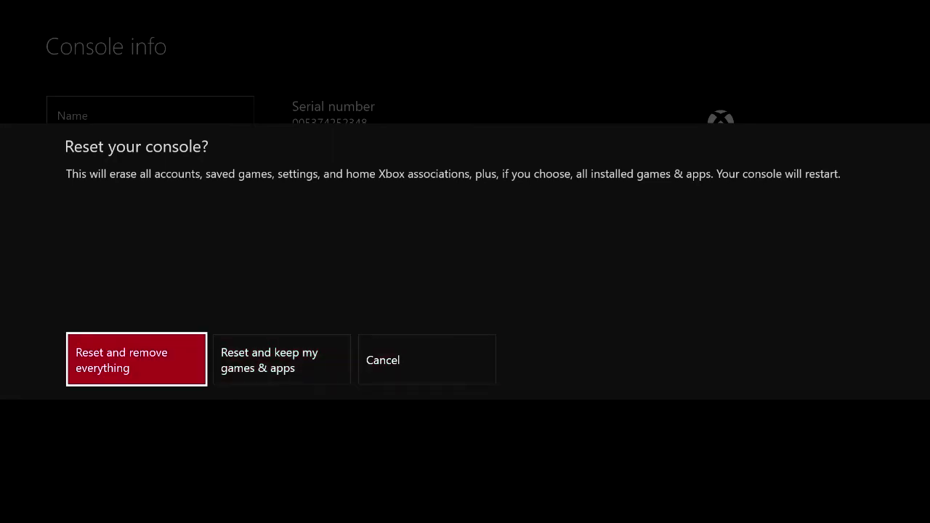
{"action": "key", "text": "Right"}
{"action": "key", "text": "Left"}
{"action": "key", "text": "Right"}
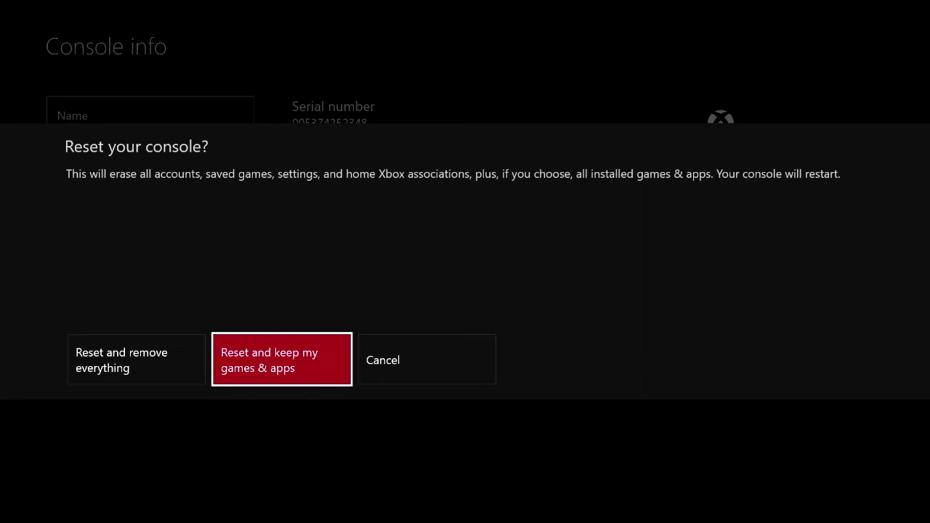
{"action": "key", "text": "Left"}
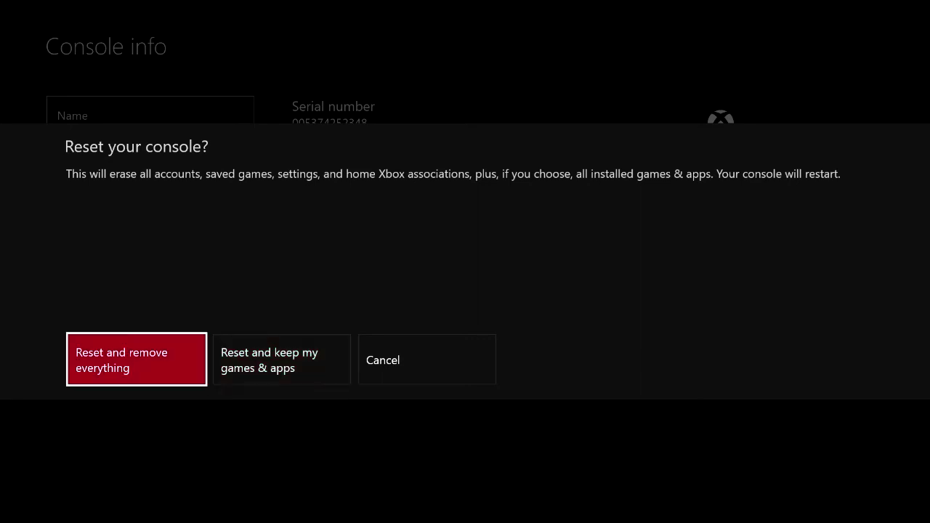
{"action": "key", "text": "Right"}
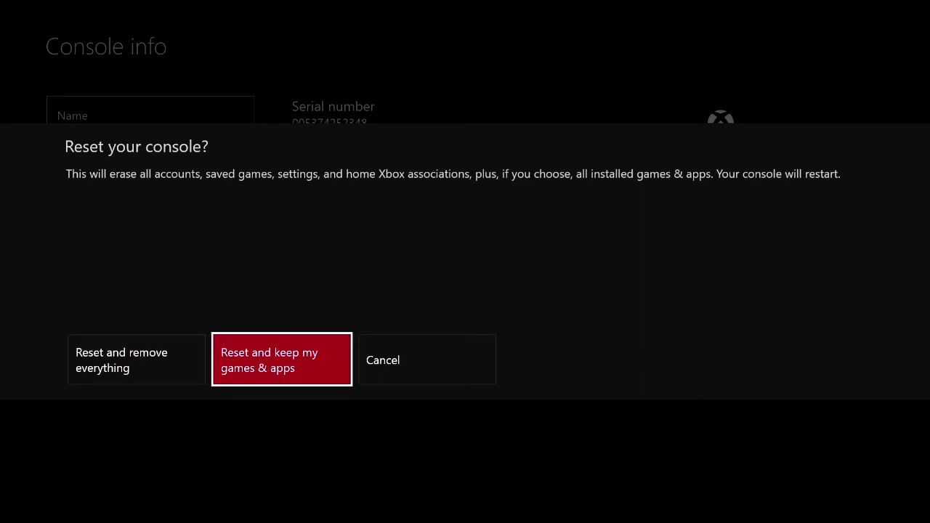